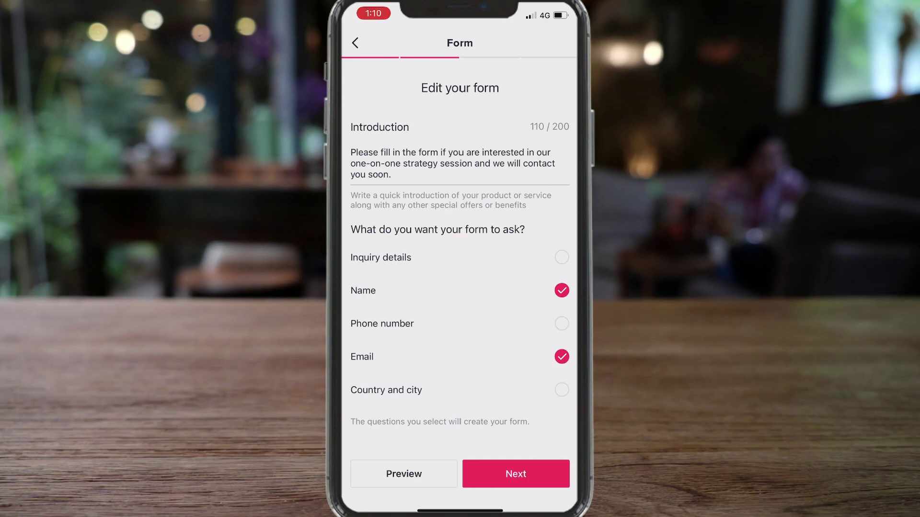
- Add a phone number question to the lead form and preview the resulting form
{"action": "left_click", "coordinate": [562, 323]}
{"action": "left_click", "coordinate": [403, 474]}
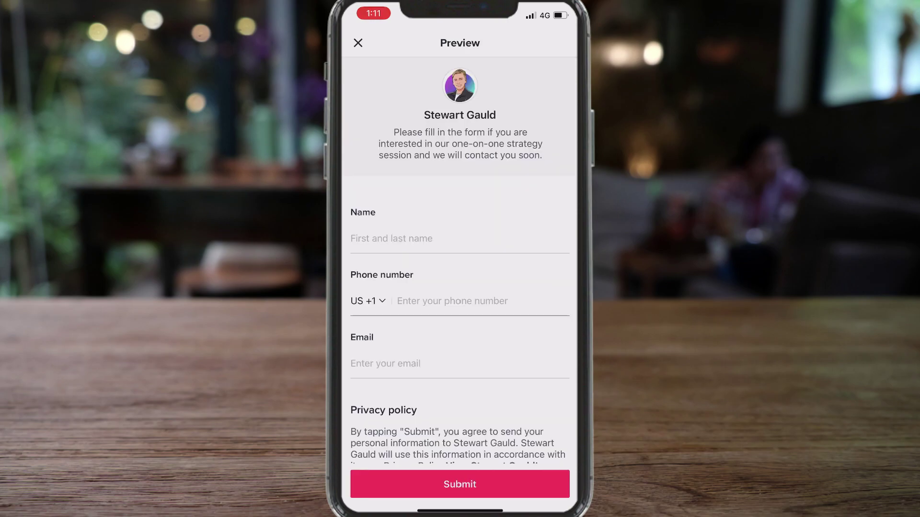
{"action": "scroll", "coordinate": [459, 258], "scroll_direction": "down", "scroll_amount": 3}
{"action": "scroll", "coordinate": [460, 259], "scroll_direction": "up", "scroll_amount": 3}
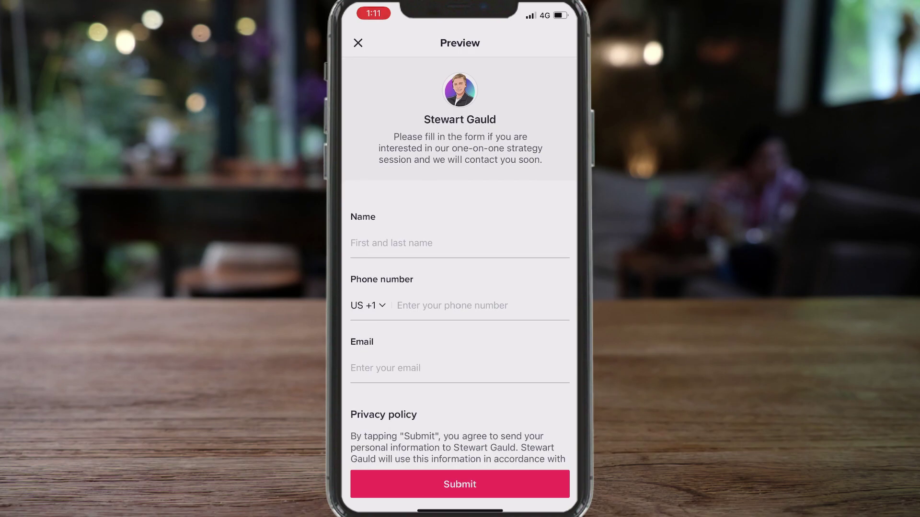
{"action": "left_click", "coordinate": [358, 43]}
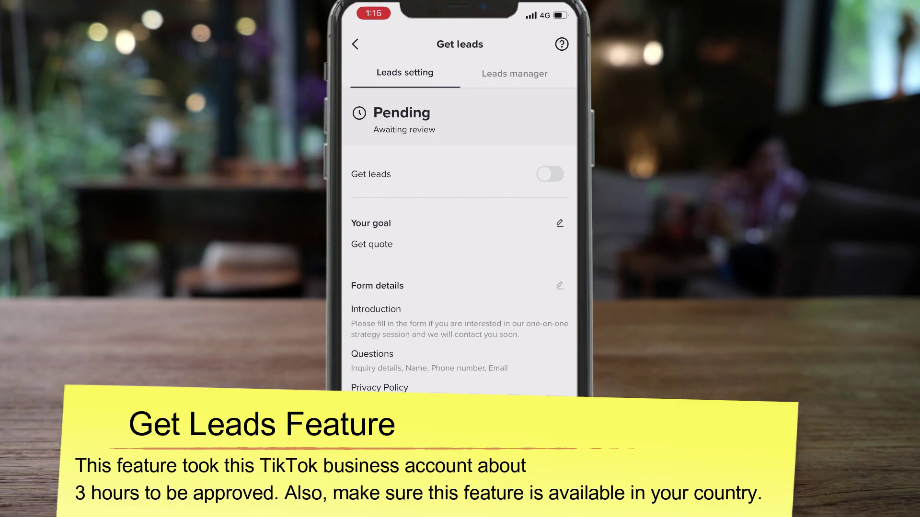
- View the leads manager and return to the leads settings
{"action": "left_click", "coordinate": [514, 73]}
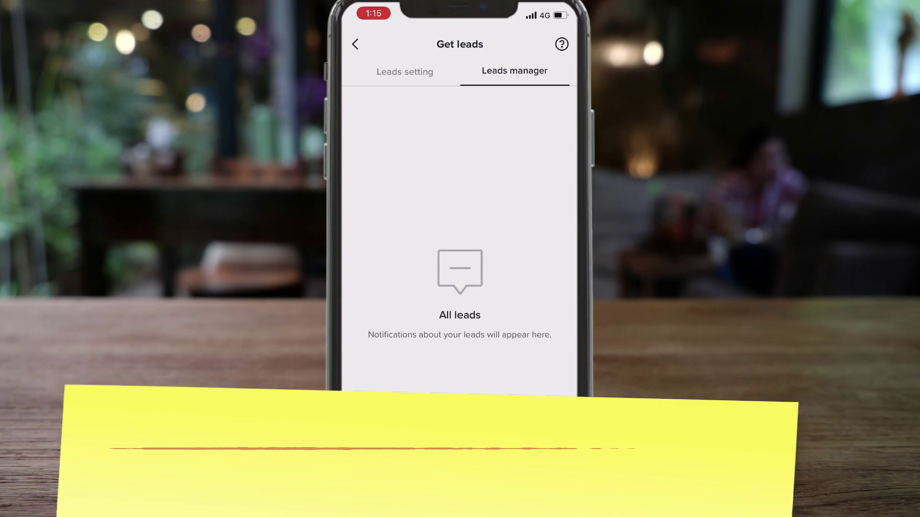
{"action": "left_click", "coordinate": [405, 72]}
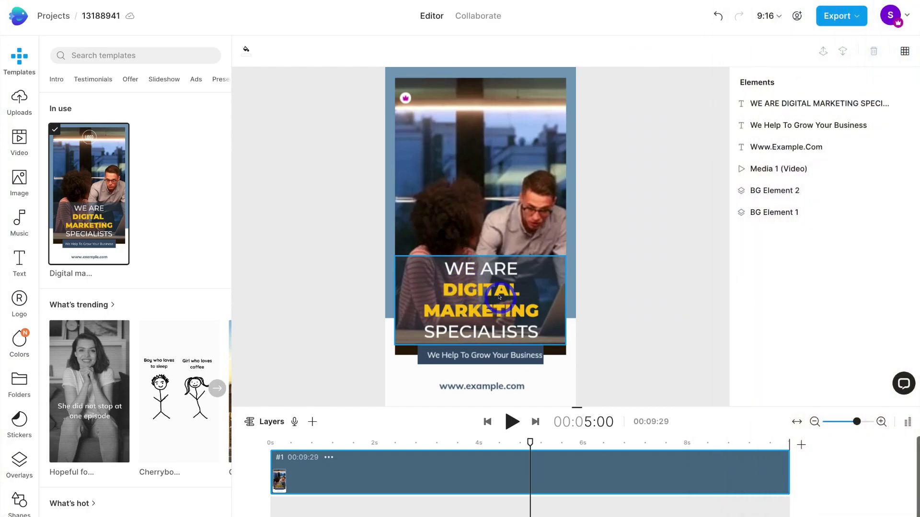
- Open the "WE ARE DIGITAL MARKETING SPECIALISTS" headline for editing in the InVideo project
{"action": "left_click", "coordinate": [494, 299]}
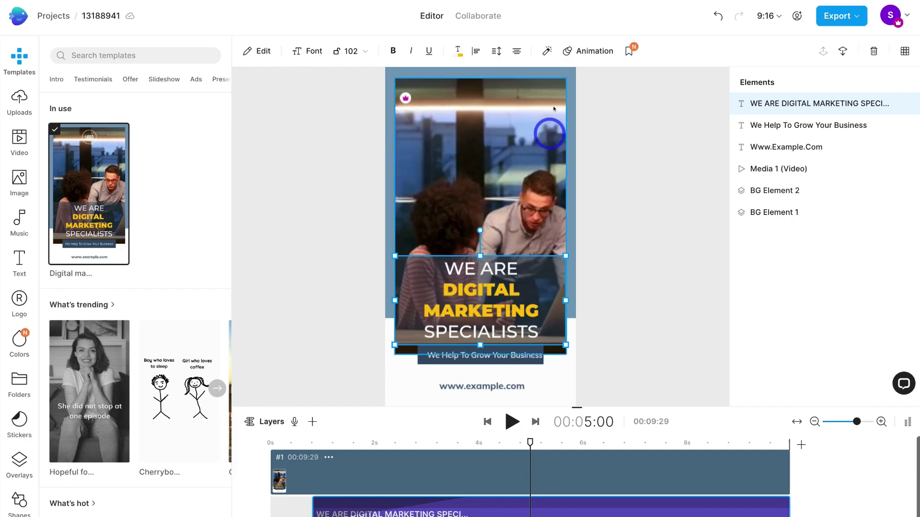
{"action": "left_click", "coordinate": [262, 54]}
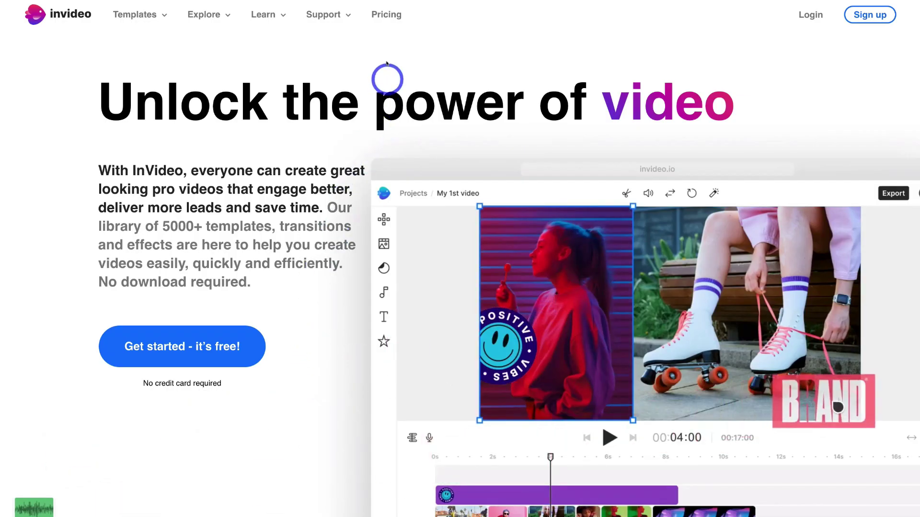
- Open the InVideo pricing page and review the features of the subscription plans
{"action": "left_click", "coordinate": [386, 16]}
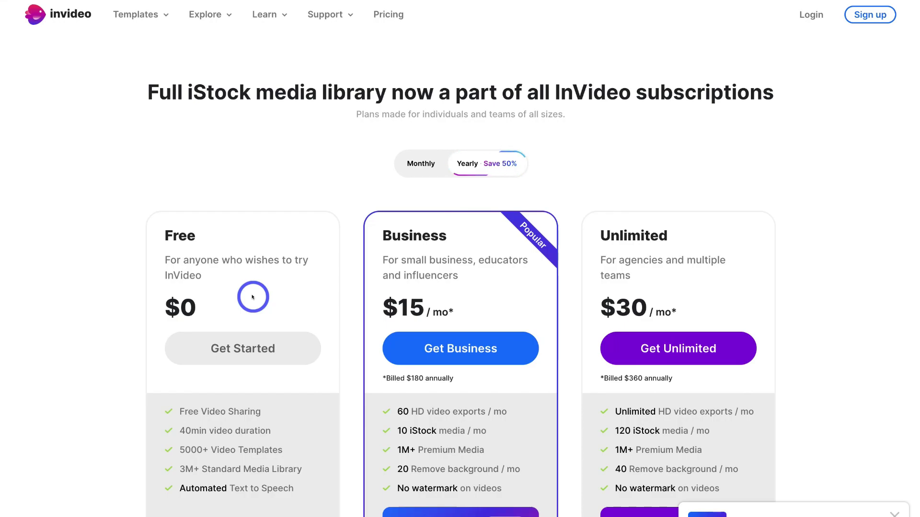
{"action": "scroll", "coordinate": [252, 297], "scroll_direction": "down", "scroll_amount": 2}
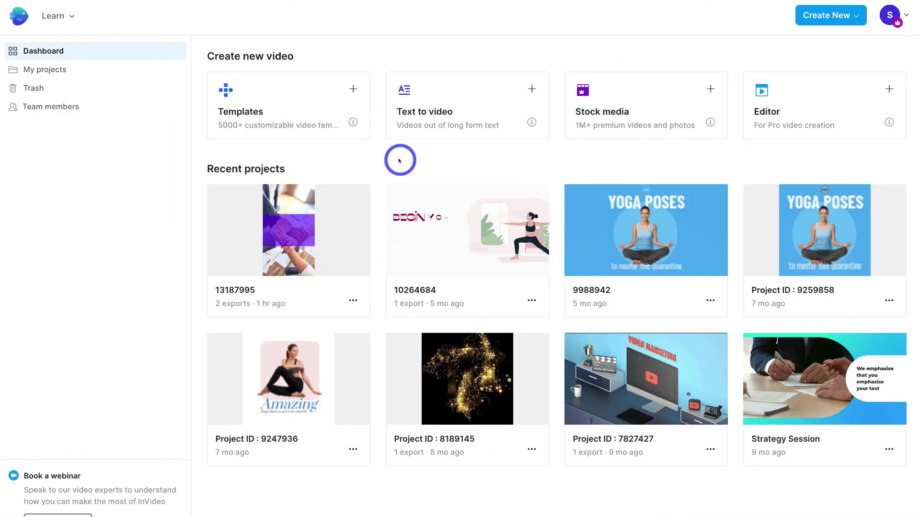
- Browse the pre-built video templates and filter them to the Portrait aspect ratio
{"action": "left_click", "coordinate": [282, 102]}
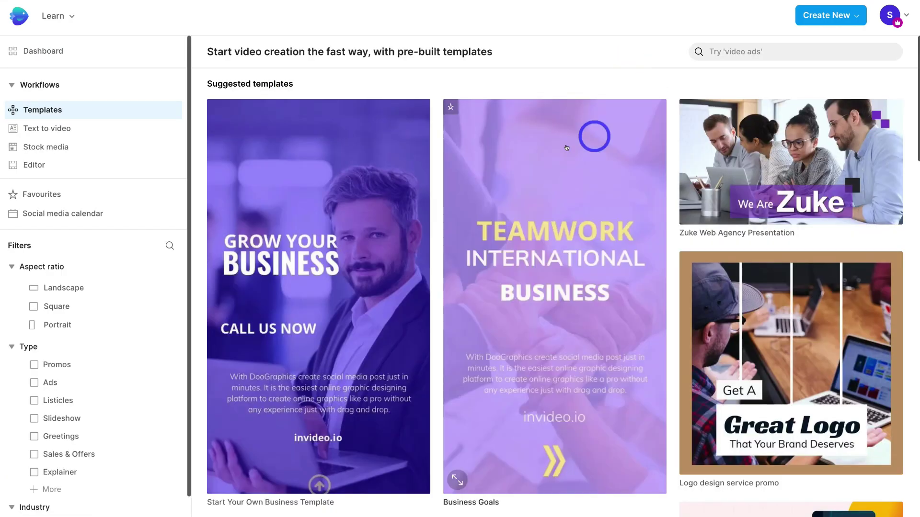
{"action": "scroll", "coordinate": [551, 150], "scroll_direction": "down", "scroll_amount": 4}
{"action": "scroll", "coordinate": [551, 152], "scroll_direction": "down", "scroll_amount": 6}
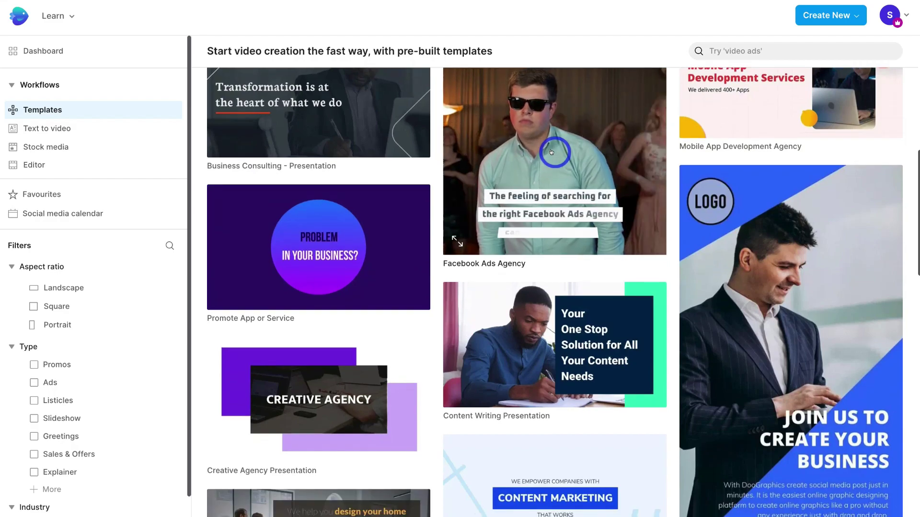
{"action": "mouse_move", "coordinate": [272, 200]}
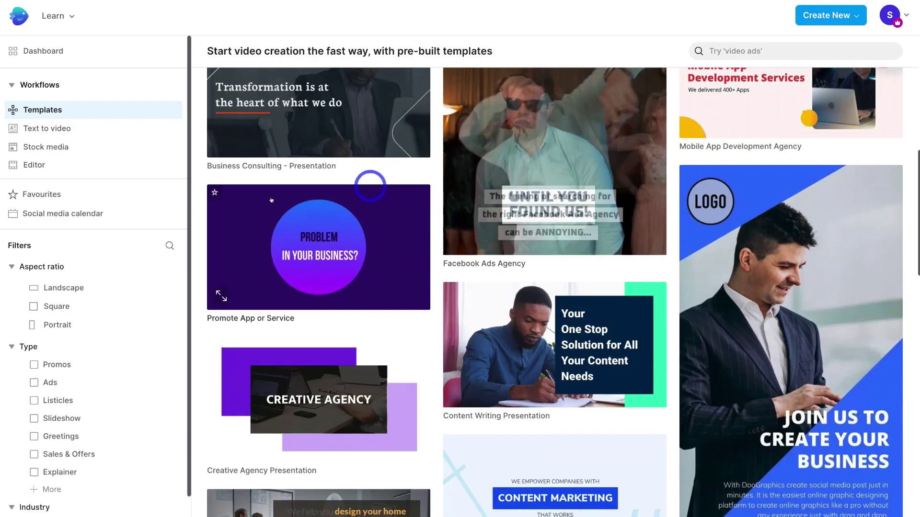
{"action": "left_click", "coordinate": [58, 324]}
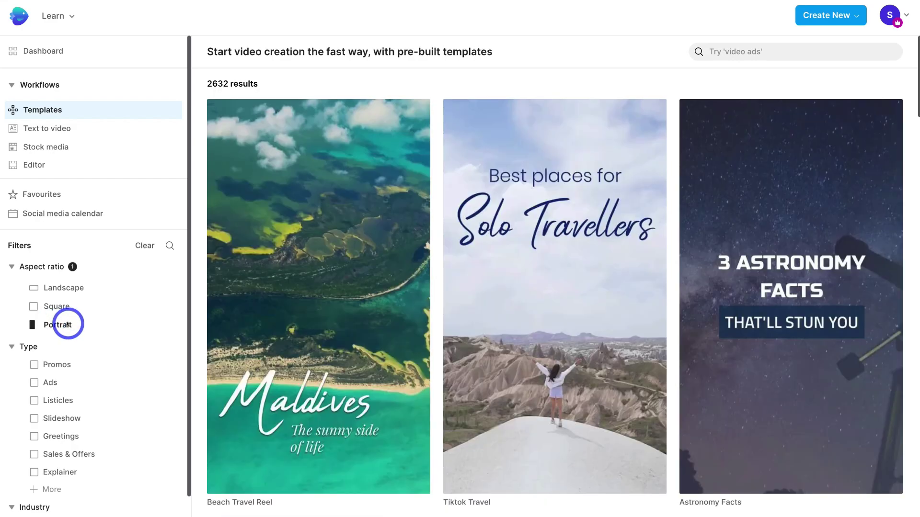
{"action": "mouse_move", "coordinate": [248, 336]}
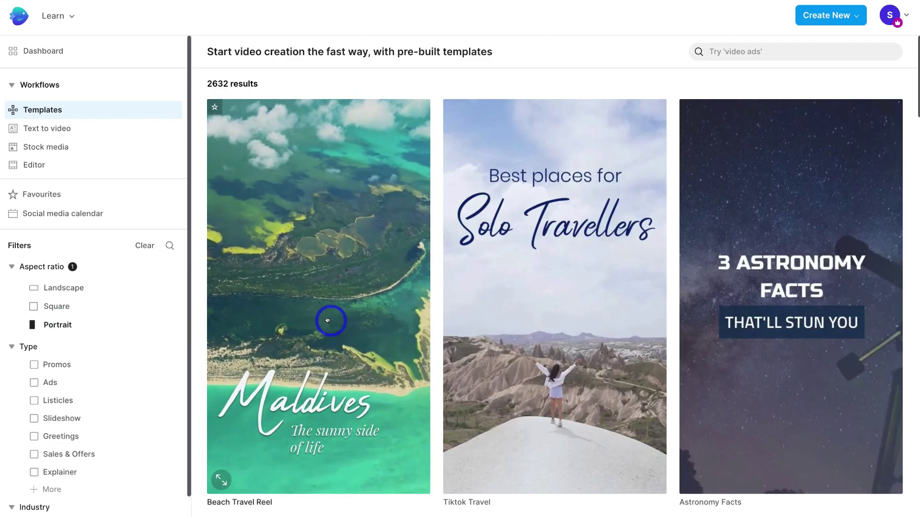
{"action": "scroll", "coordinate": [138, 353], "scroll_direction": "down", "scroll_amount": 2}
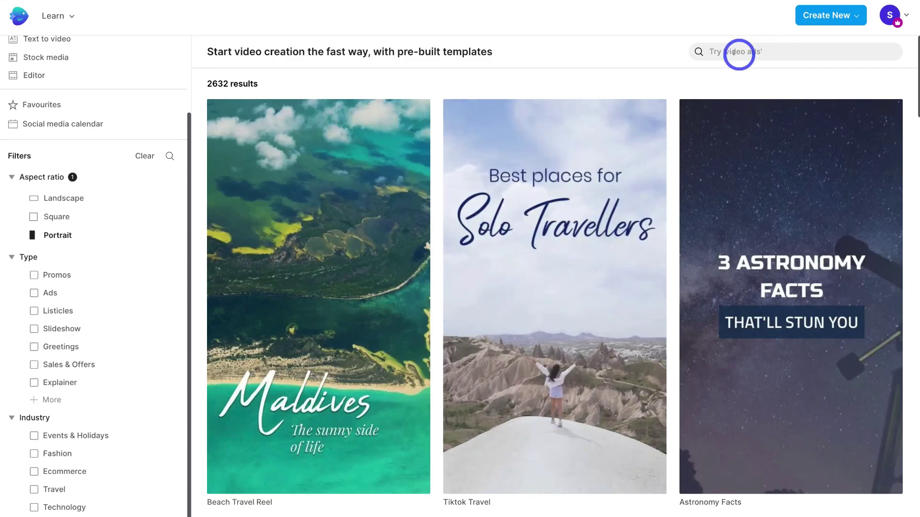
- Search the portrait templates for "leads"
{"action": "left_click", "coordinate": [749, 52]}
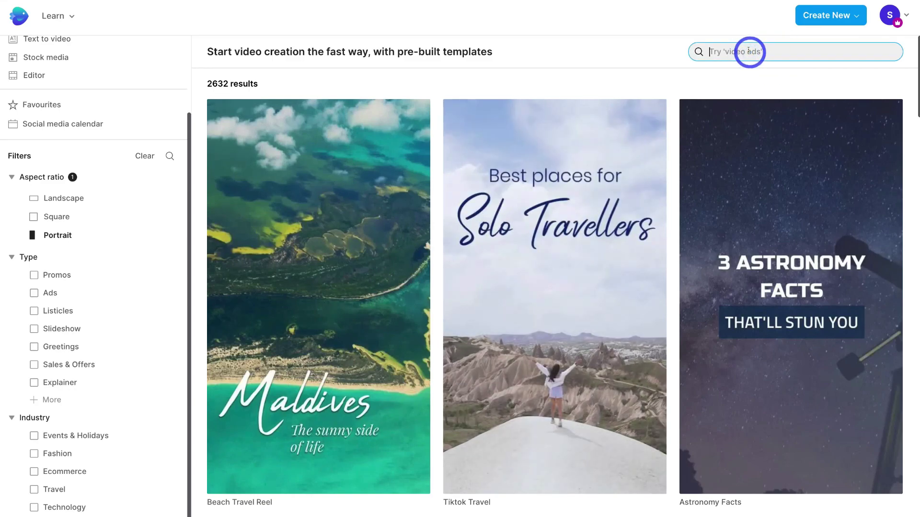
{"action": "type", "text": "leads"}
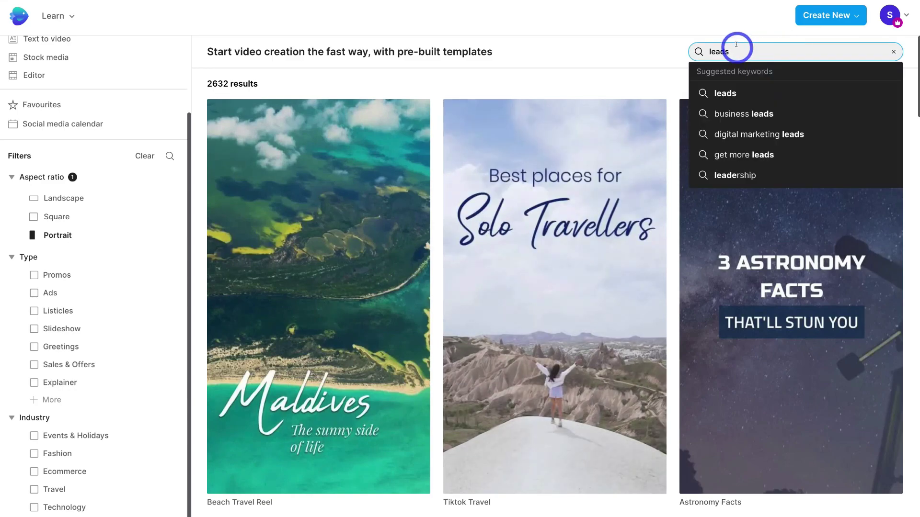
{"action": "left_click", "coordinate": [763, 93]}
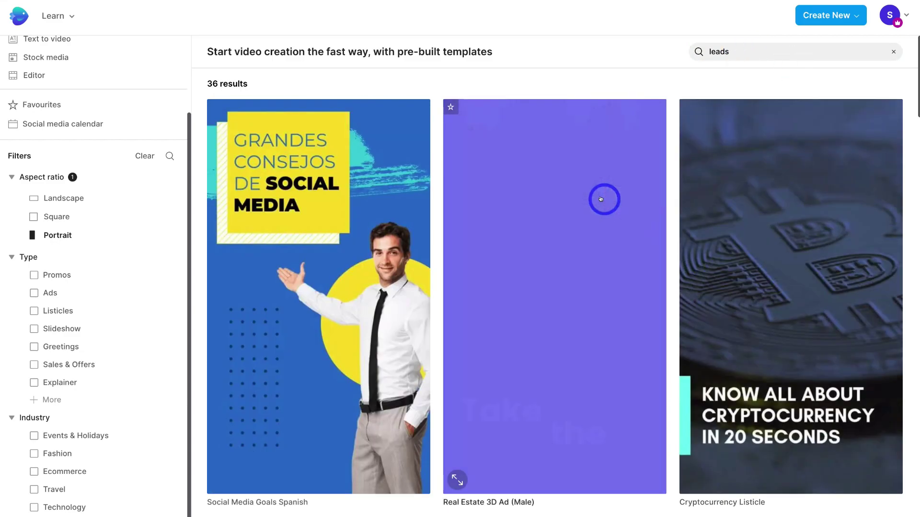
- Browse the matching templates and start a project from the portrait version of the Digital Marketing Agency template
{"action": "scroll", "coordinate": [600, 199], "scroll_direction": "down", "scroll_amount": 9}
{"action": "scroll", "coordinate": [600, 198], "scroll_direction": "down", "scroll_amount": 10}
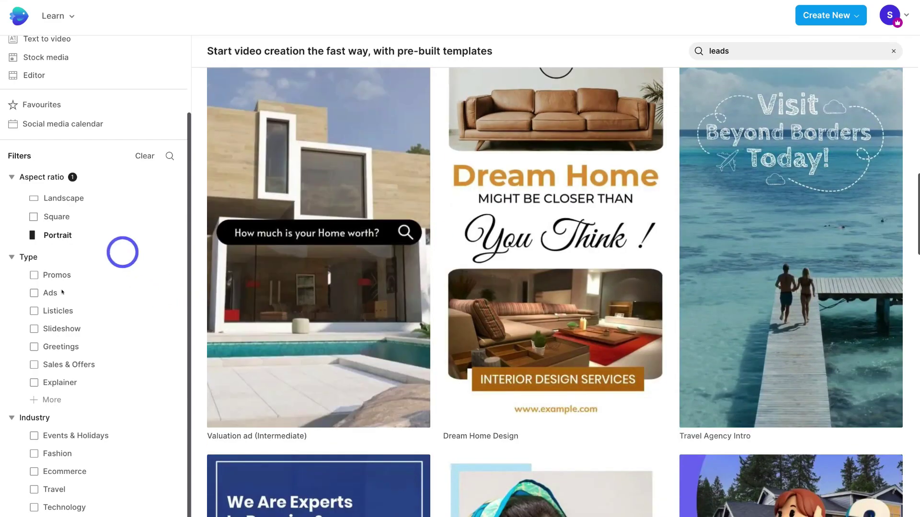
{"action": "mouse_move", "coordinate": [229, 288]}
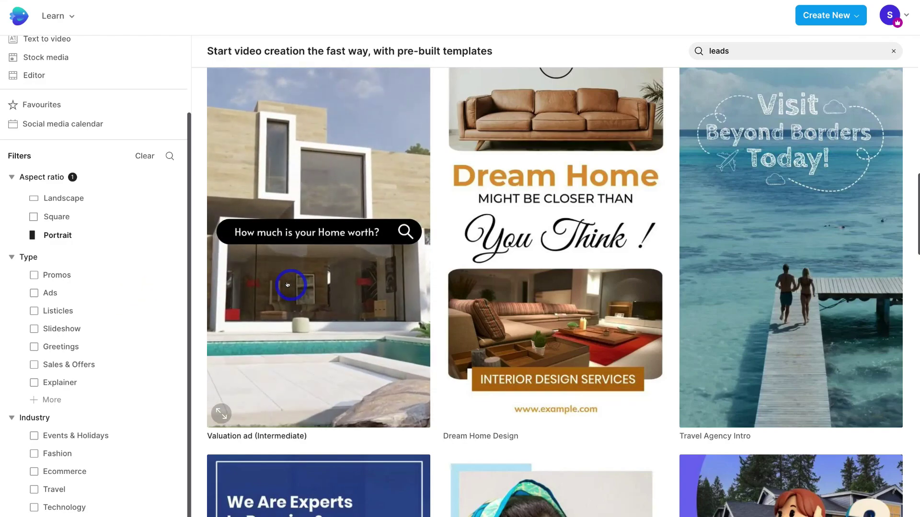
{"action": "scroll", "coordinate": [524, 298], "scroll_direction": "up", "scroll_amount": 7}
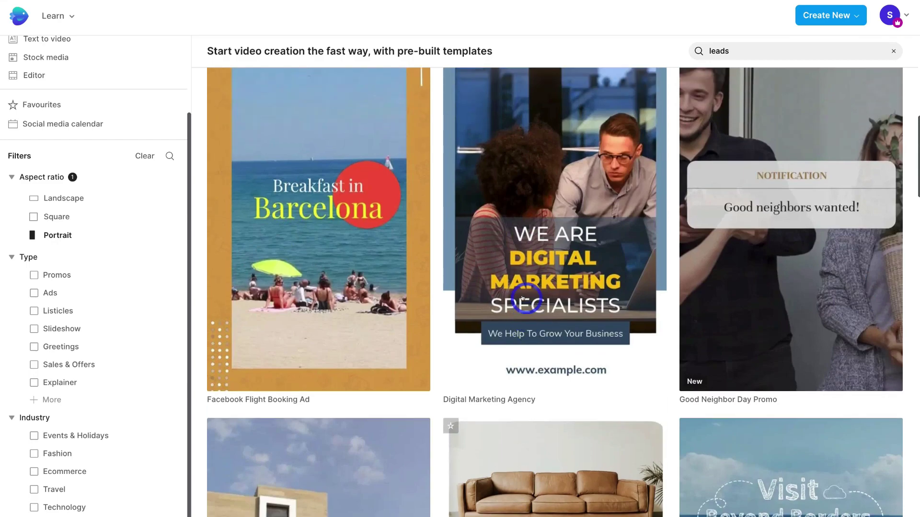
{"action": "scroll", "coordinate": [524, 298], "scroll_direction": "up", "scroll_amount": 3}
{"action": "mouse_move", "coordinate": [522, 288]}
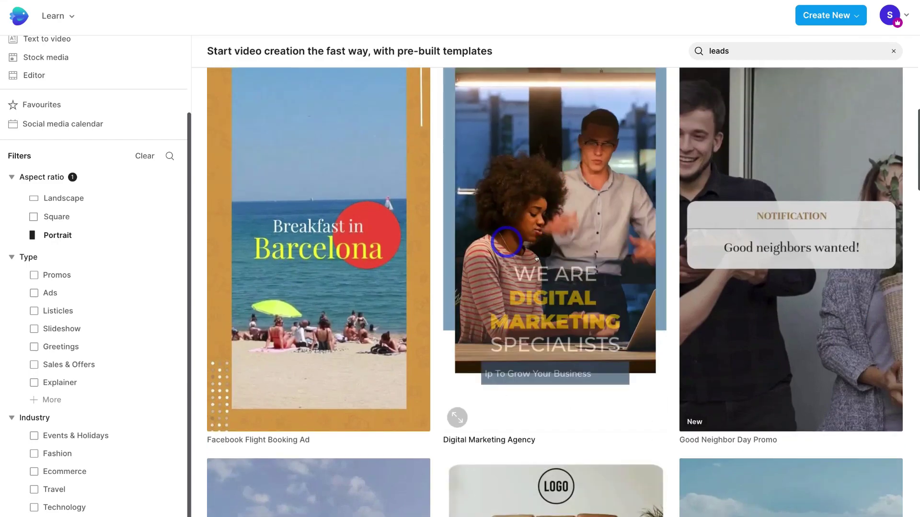
{"action": "left_click", "coordinate": [544, 257]}
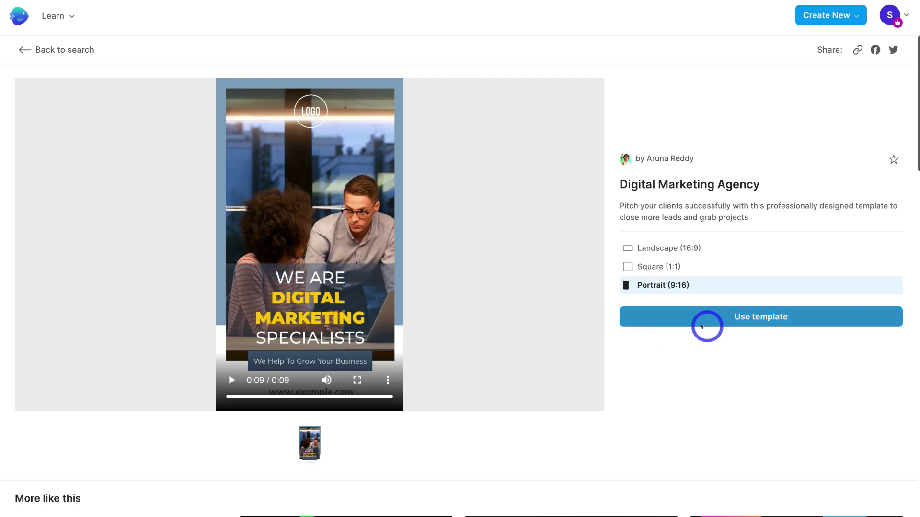
{"action": "left_click", "coordinate": [742, 325]}
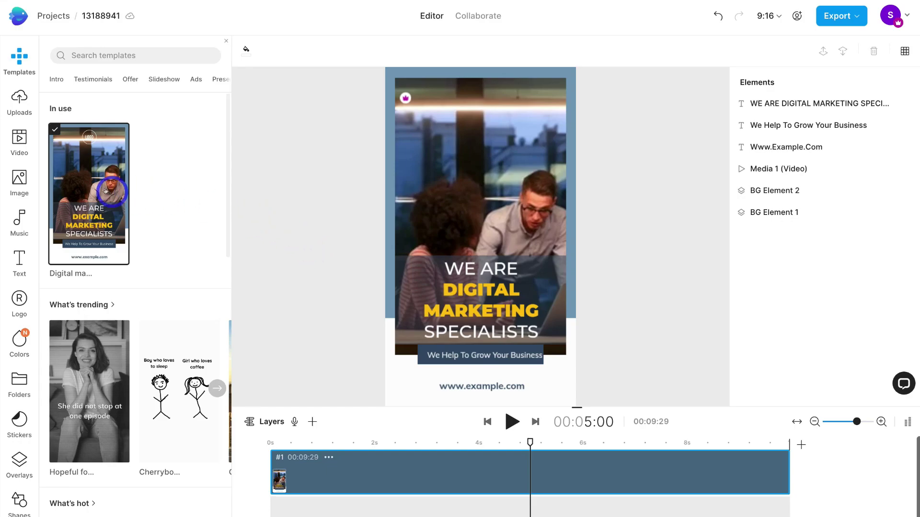
- Replace the template's main headline with "BOOK YOUR STRATEGY SESSION HERE!"
{"action": "mouse_move", "coordinate": [104, 191]}
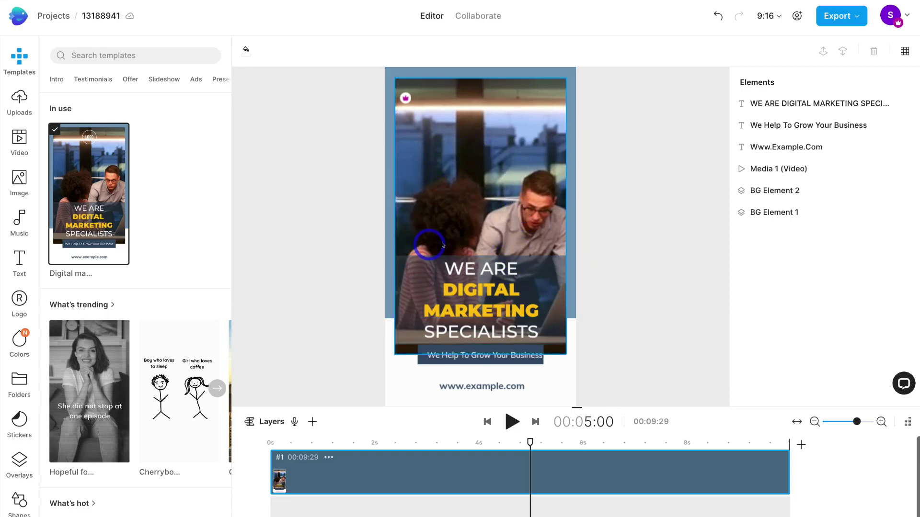
{"action": "left_click", "coordinate": [499, 296]}
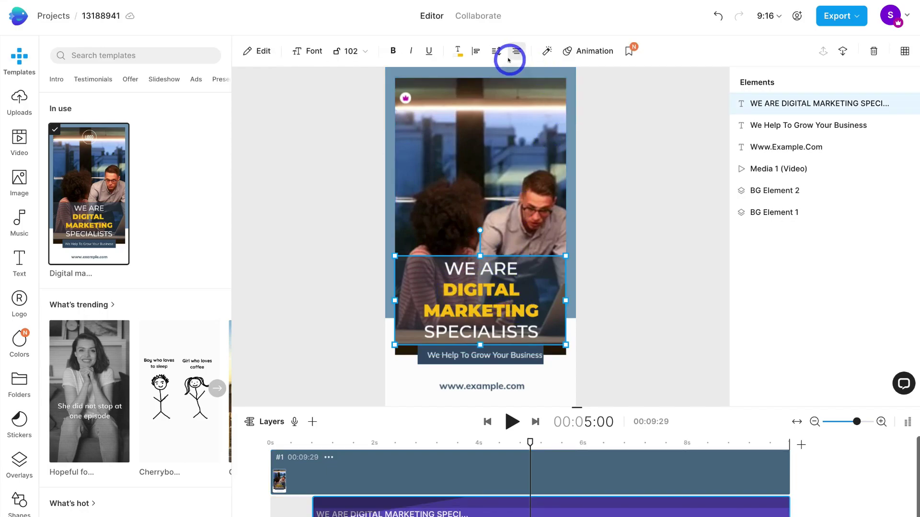
{"action": "left_click", "coordinate": [262, 53]}
{"action": "left_click", "coordinate": [127, 111]}
{"action": "left_click_drag", "start_coordinate": [96, 101], "coordinate": [56, 89]}
{"action": "type", "text": "BOOK YOUR STRATEGY SESSION HERE!"}
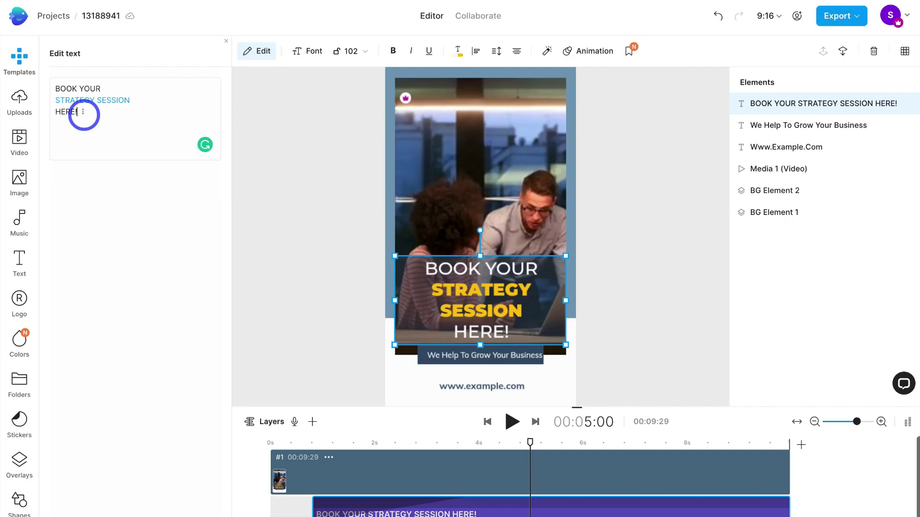
{"action": "left_click", "coordinate": [471, 386]}
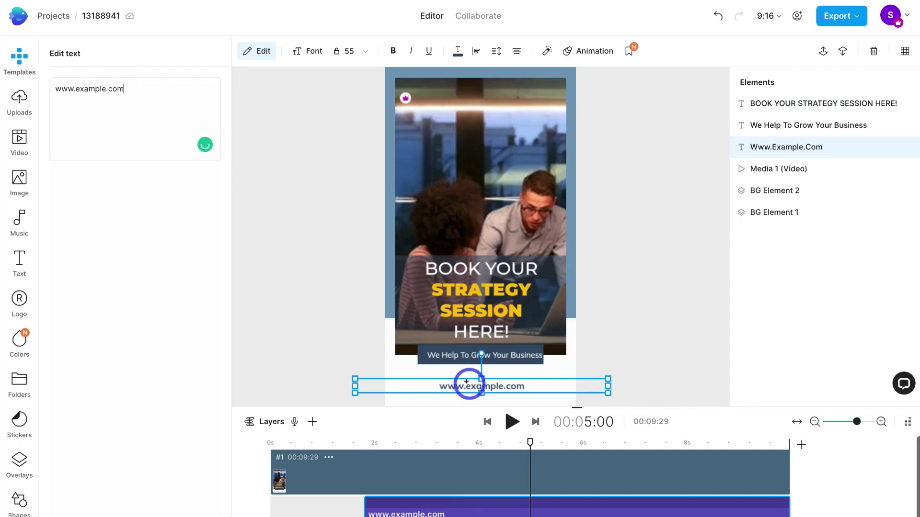
{"action": "left_click", "coordinate": [123, 102]}
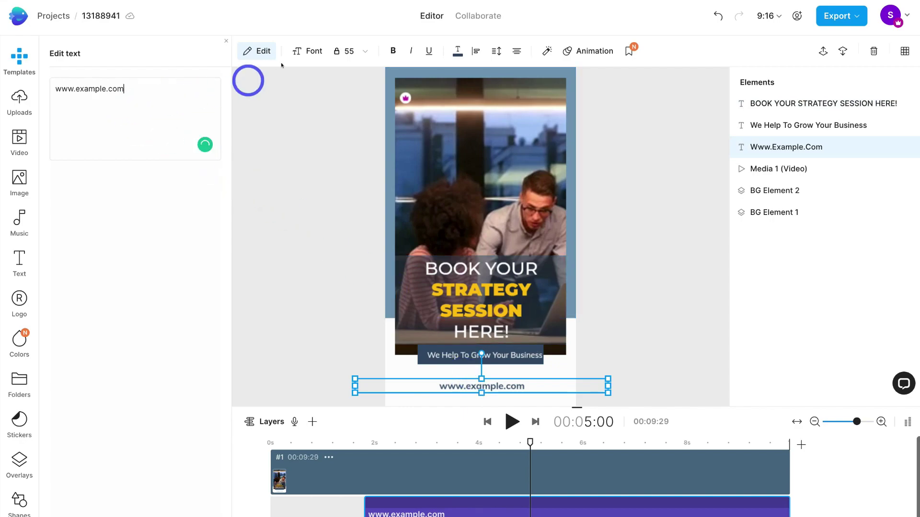
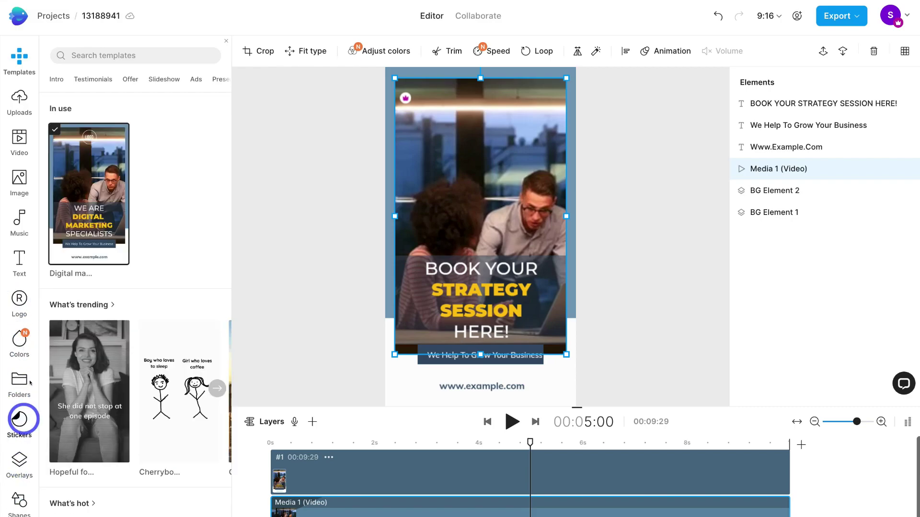
- Upload the "3 SEO Hacks for Small B...ses.mp4" video from the Video Posted folder to the project's media
{"action": "left_click", "coordinate": [19, 101]}
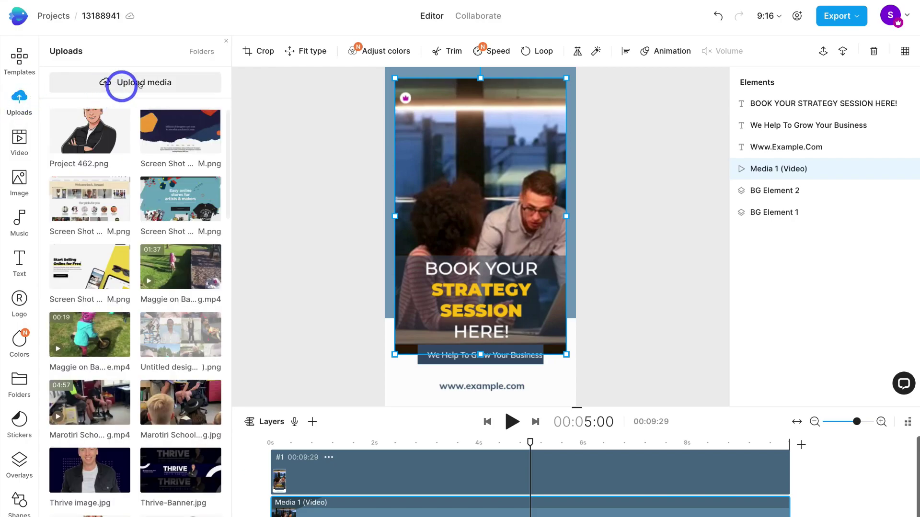
{"action": "left_click", "coordinate": [158, 82]}
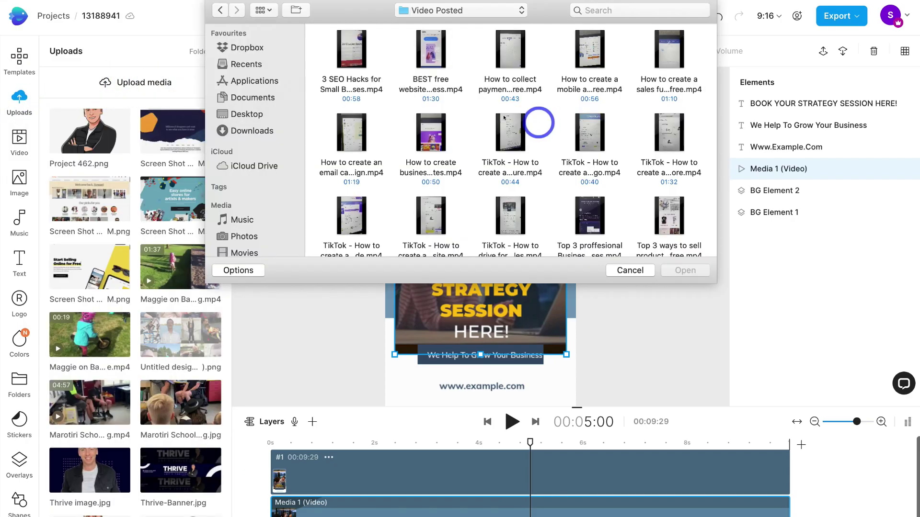
{"action": "left_click", "coordinate": [360, 61]}
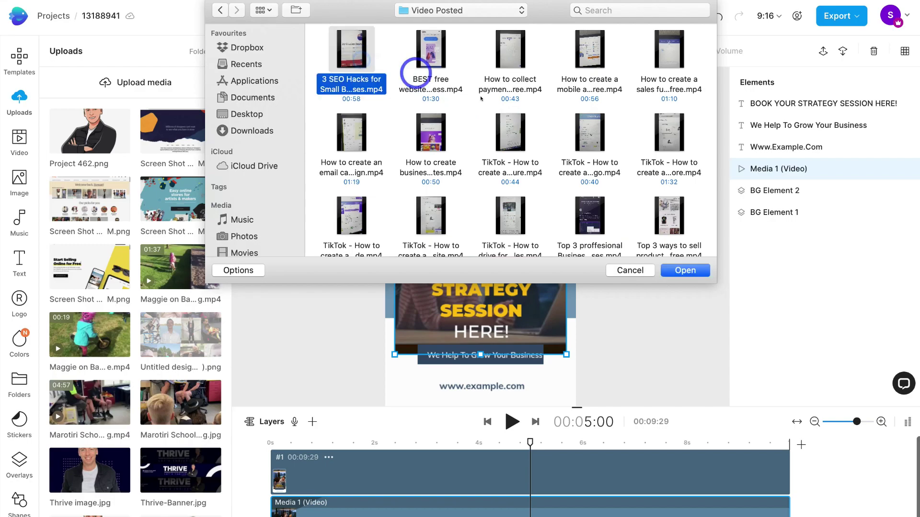
{"action": "left_click", "coordinate": [683, 269]}
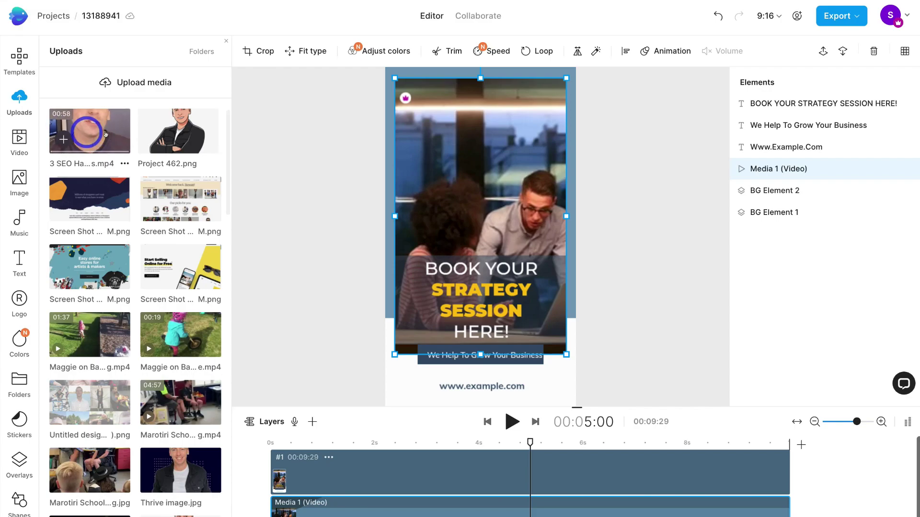
- Replace the template's main video with the uploaded 3 SEO Hacks clip, trimmed to fit the scene
{"action": "left_click_drag", "start_coordinate": [126, 127], "coordinate": [426, 192]}
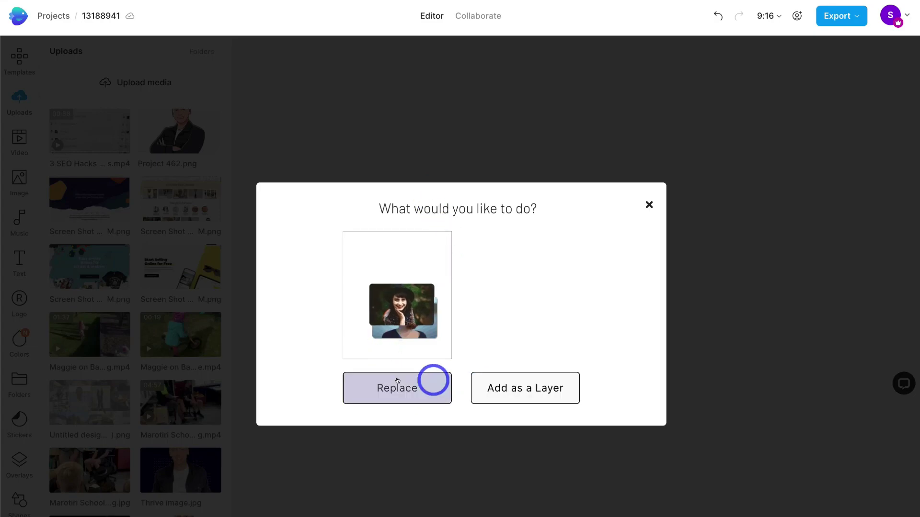
{"action": "left_click", "coordinate": [387, 391]}
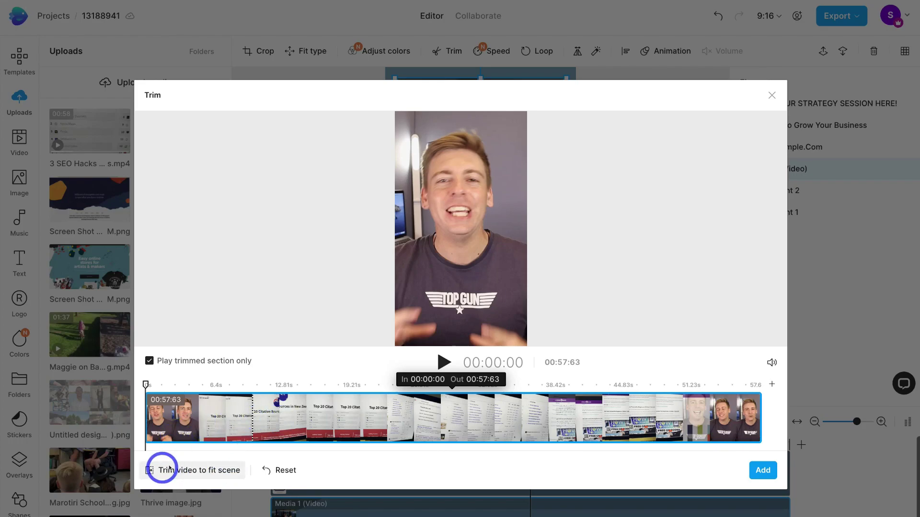
{"action": "left_click", "coordinate": [213, 470]}
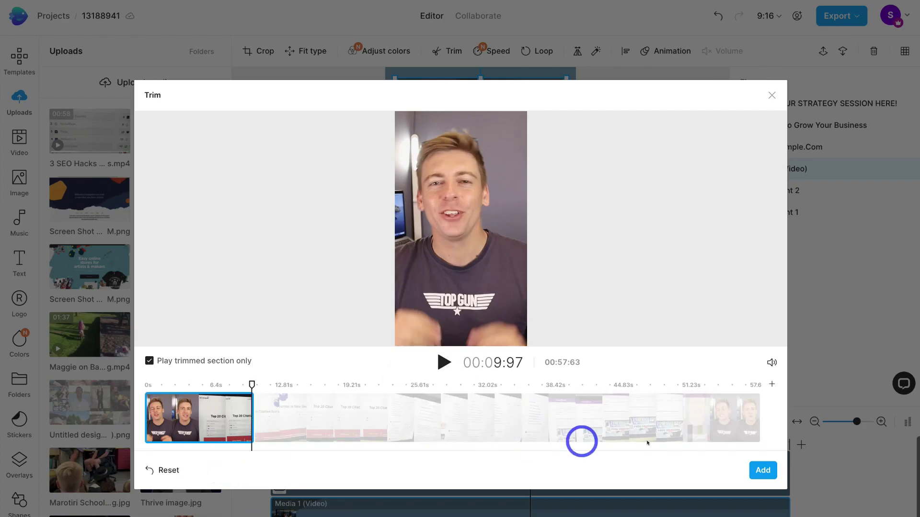
{"action": "left_click", "coordinate": [763, 470]}
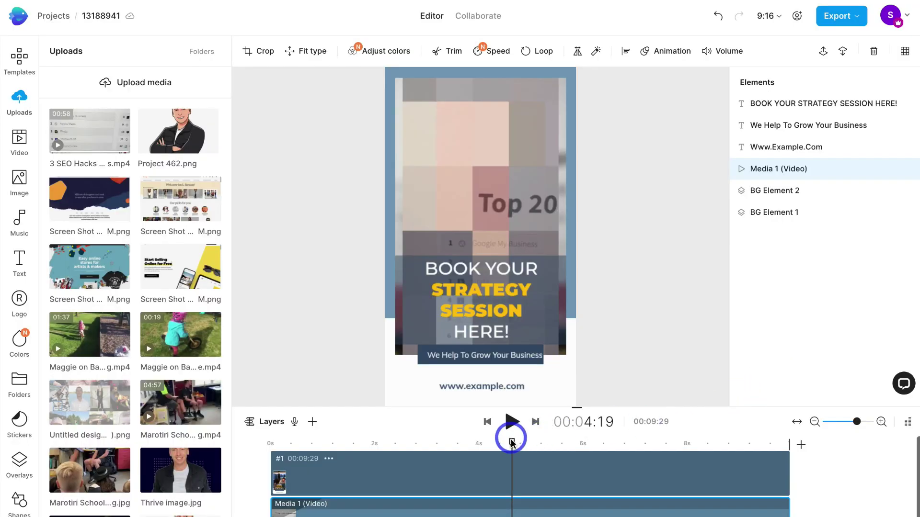
- Play the edited video through from the start and export it at the default 1080p resolution
{"action": "left_click_drag", "start_coordinate": [512, 443], "coordinate": [401, 443]}
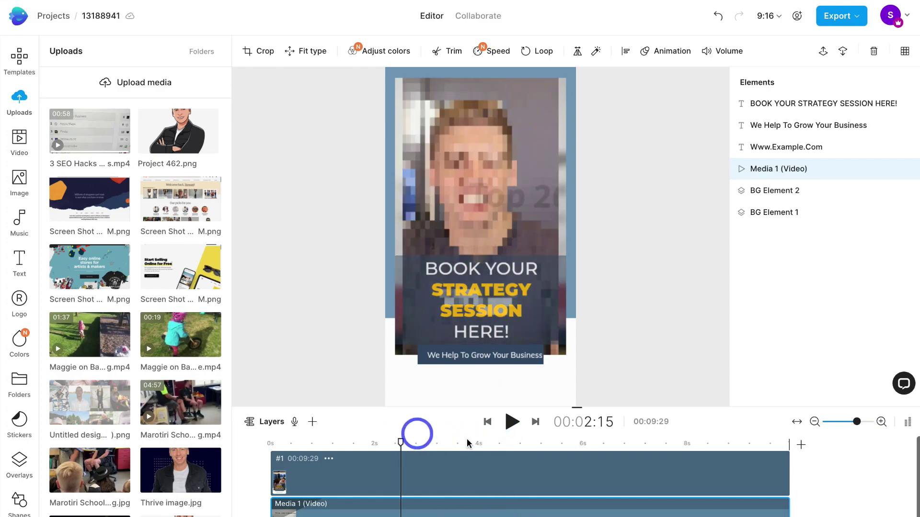
{"action": "left_click_drag", "start_coordinate": [467, 443], "coordinate": [267, 443]}
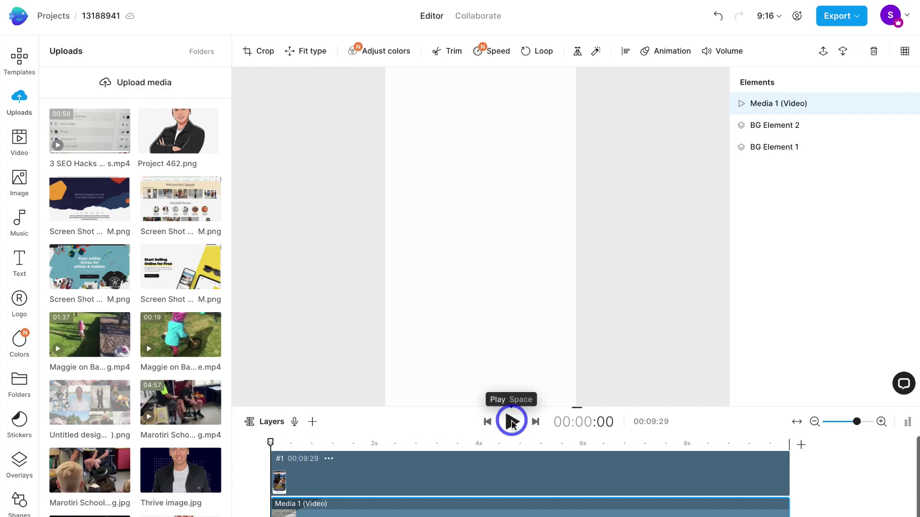
{"action": "left_click", "coordinate": [512, 422]}
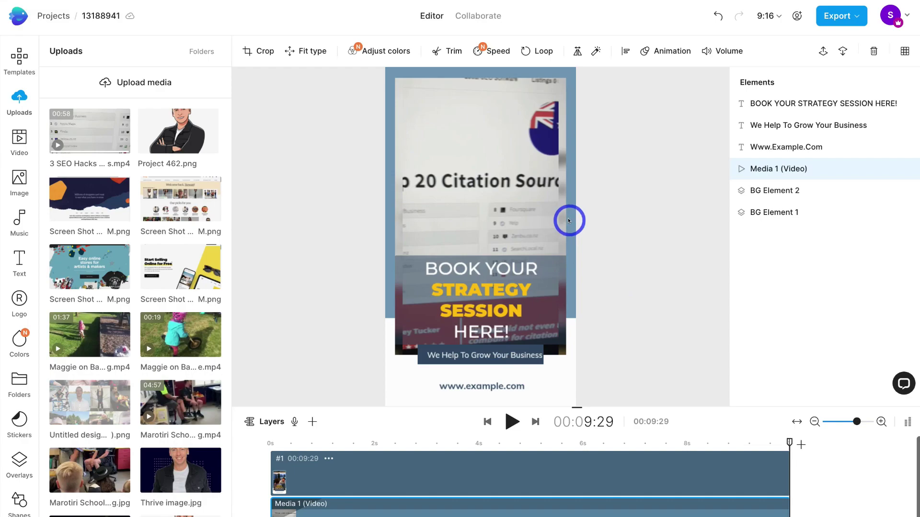
{"action": "left_click", "coordinate": [836, 20]}
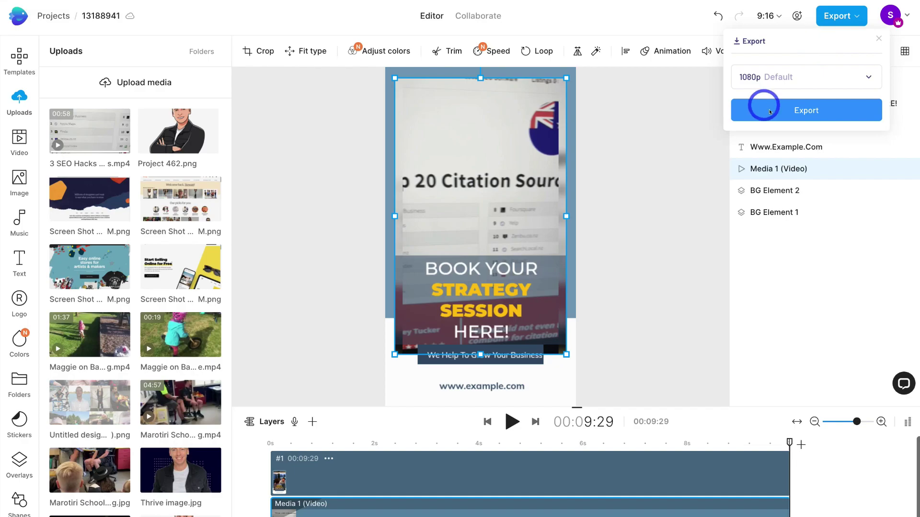
{"action": "left_click", "coordinate": [830, 113]}
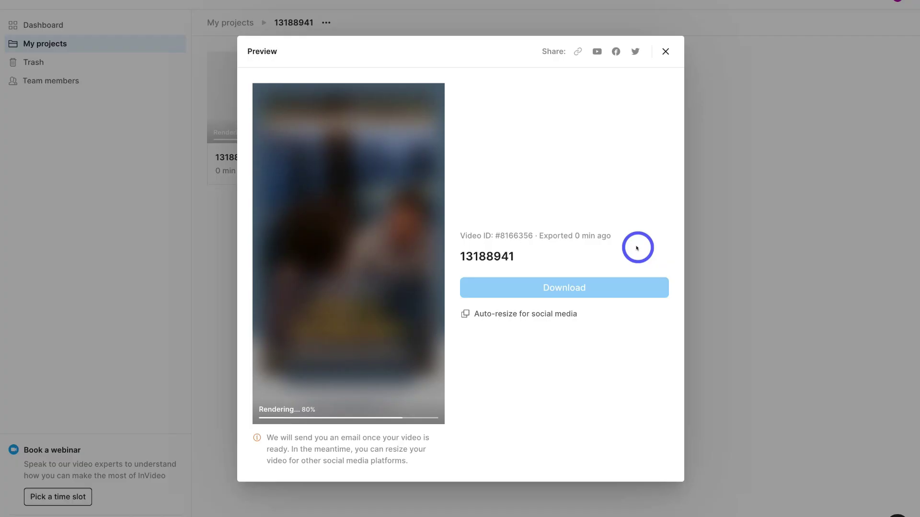